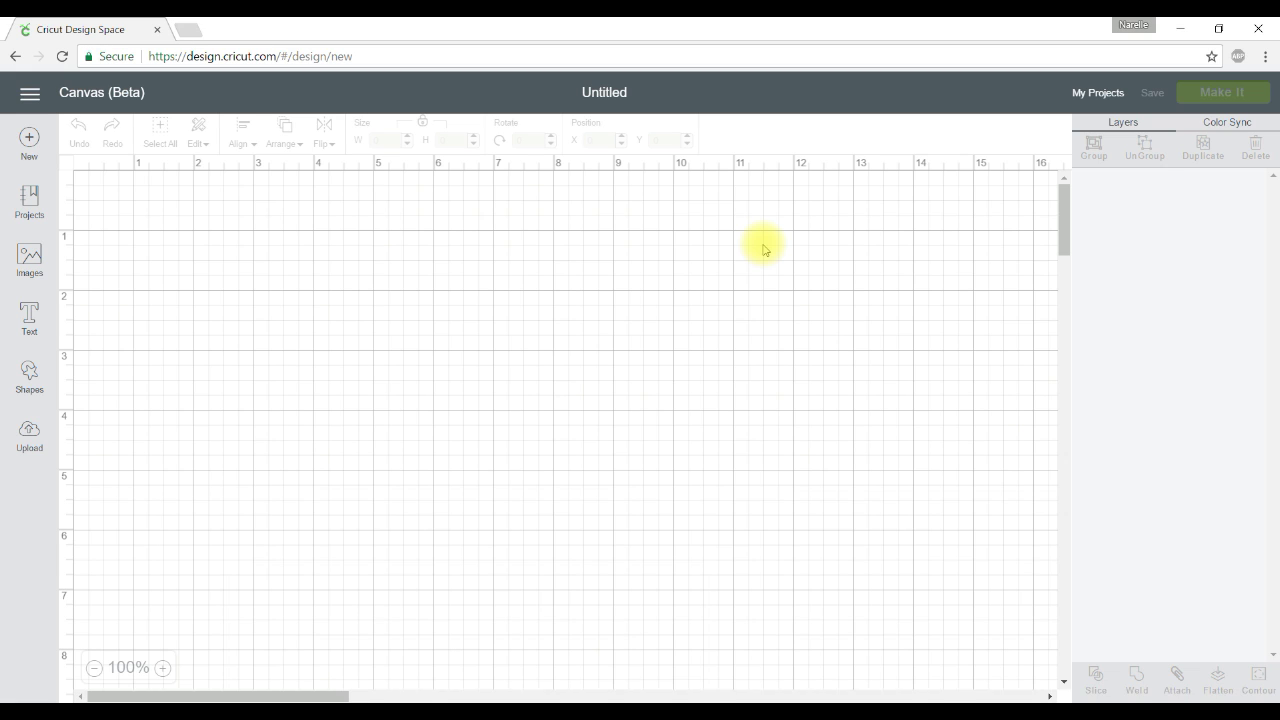
# Open the image library and check the Folk Art Card Floral Heart's details to reach its Folk Art Festival set
pyautogui.click(30, 267)
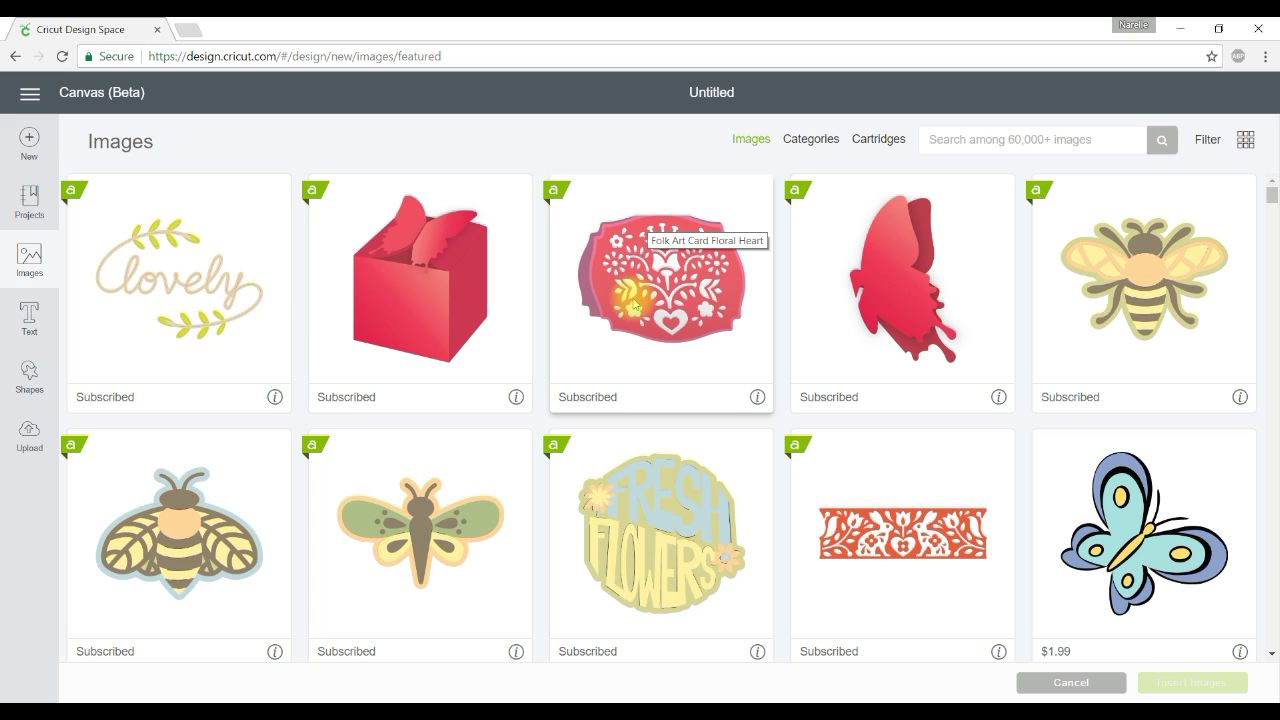
pyautogui.click(759, 401)
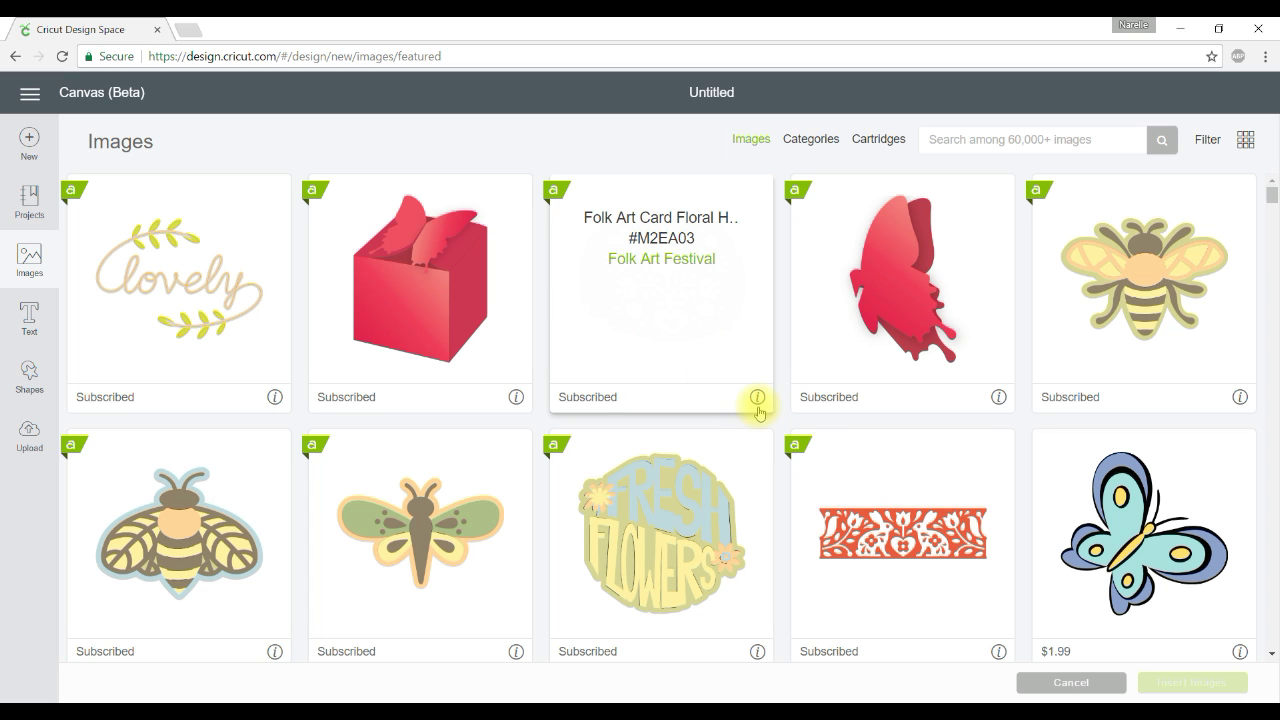
pyautogui.click(759, 410)
pyautogui.click(759, 401)
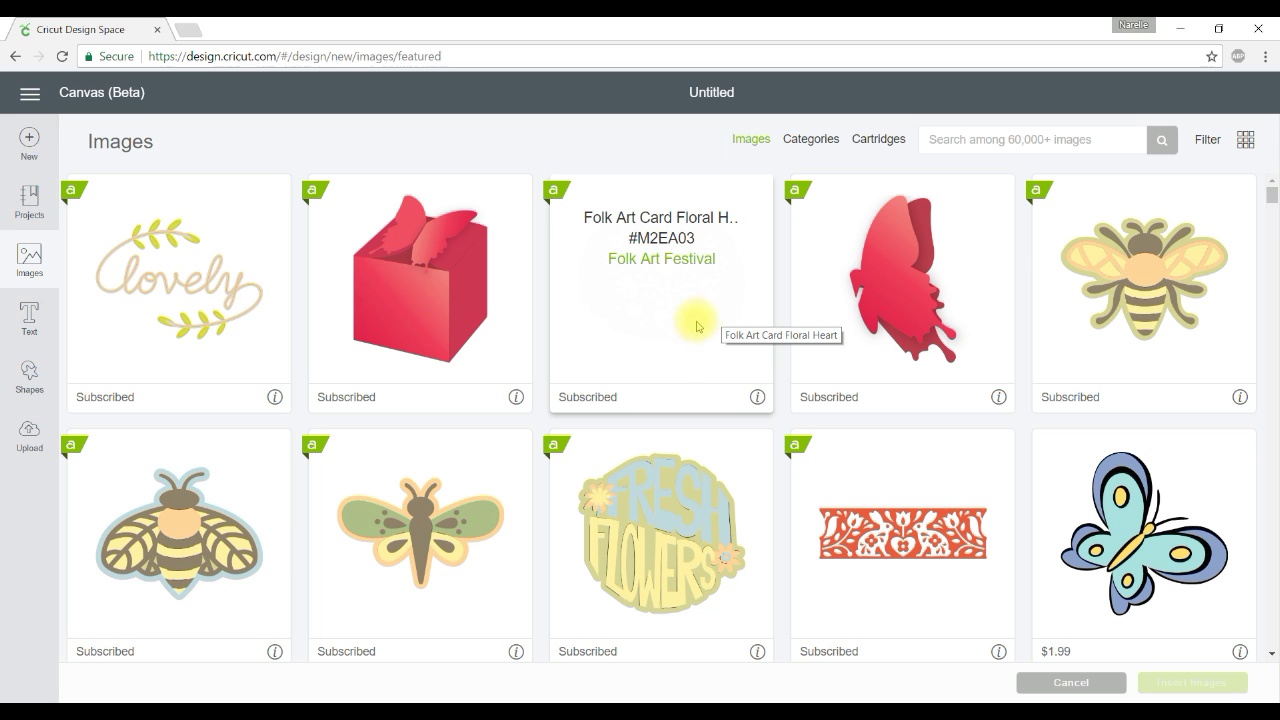
pyautogui.click(654, 262)
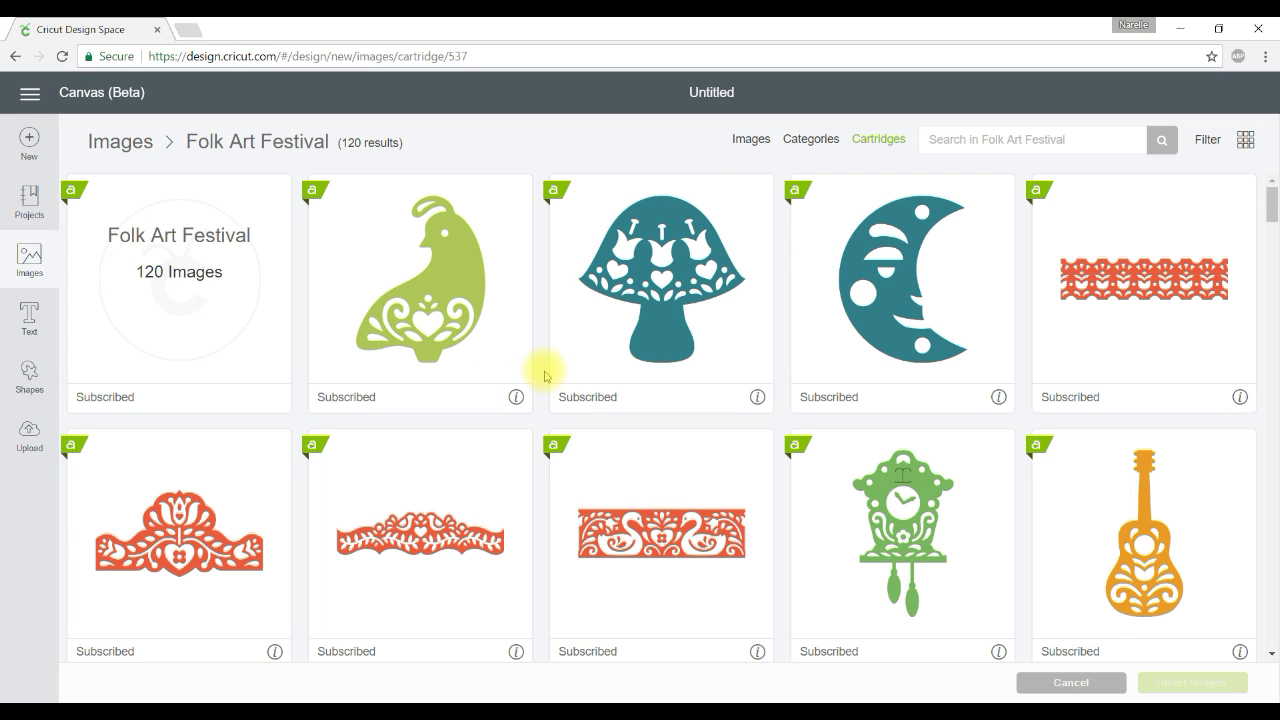
# Find the Folk Art Guitar in the Folk Art Festival images and insert it onto the canvas
pyautogui.scroll(-1, 545, 376)
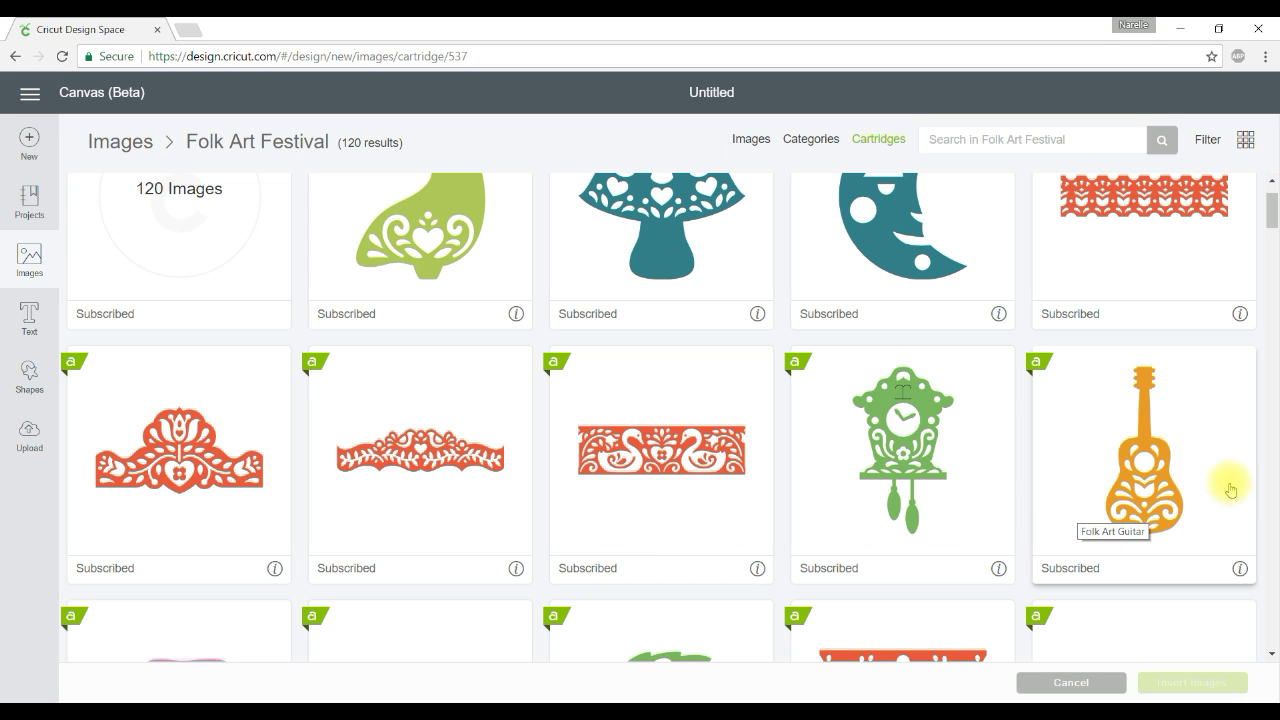
pyautogui.click(1144, 455)
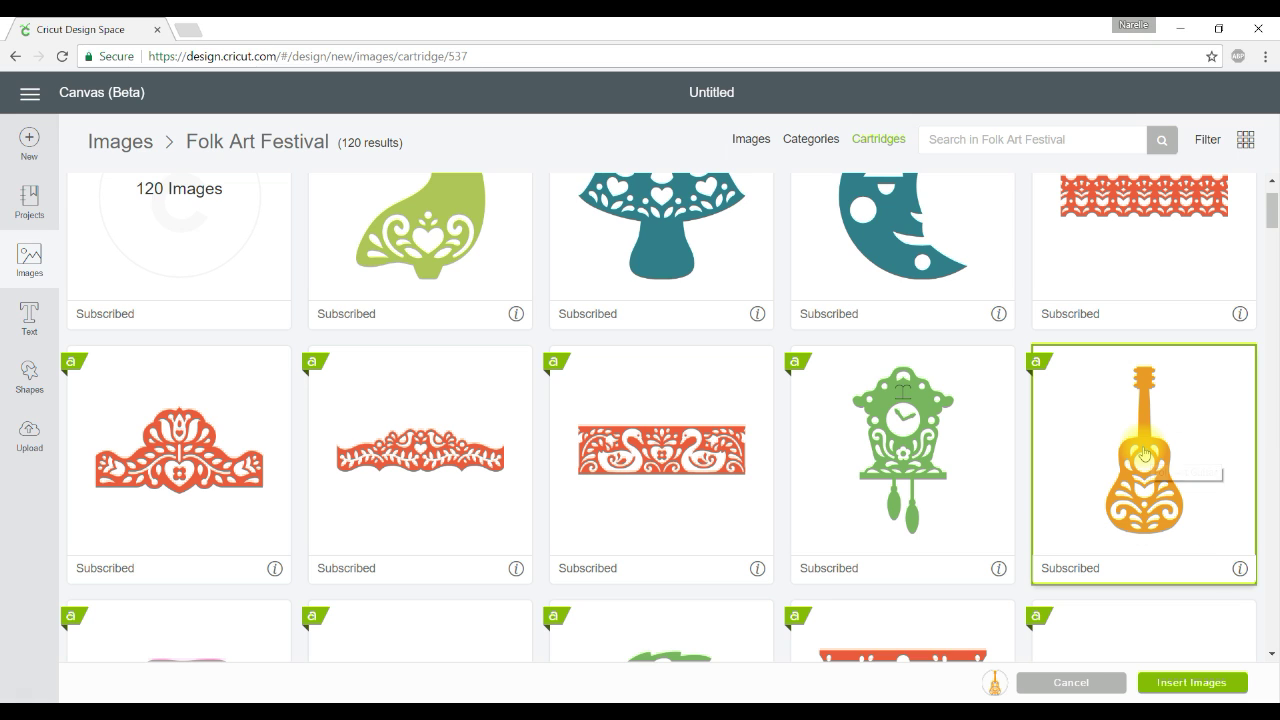
pyautogui.click(1192, 684)
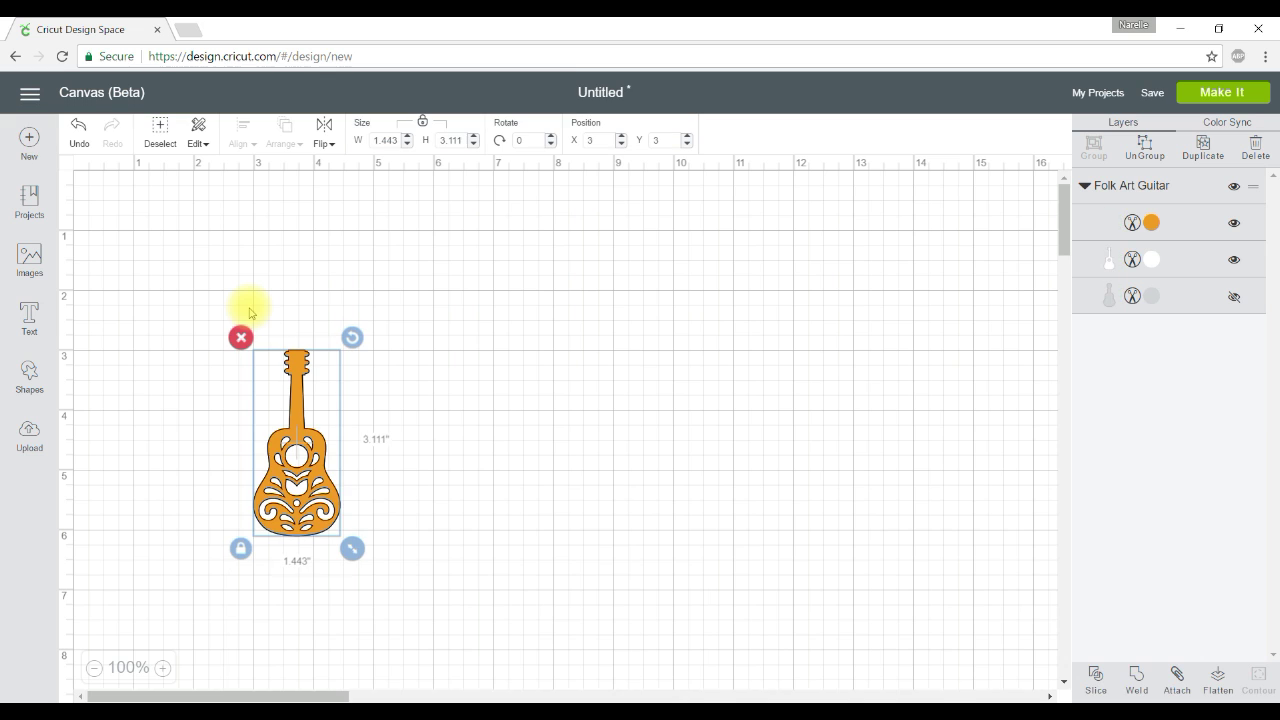
# Move the guitar top-left, enlarge it to 2.165 by 4.667 inches, ungroup it, and contour its orange layer
pyautogui.moveTo(295, 454); pyautogui.dragTo(149, 323)
pyautogui.moveTo(209, 424); pyautogui.dragTo(252, 517)
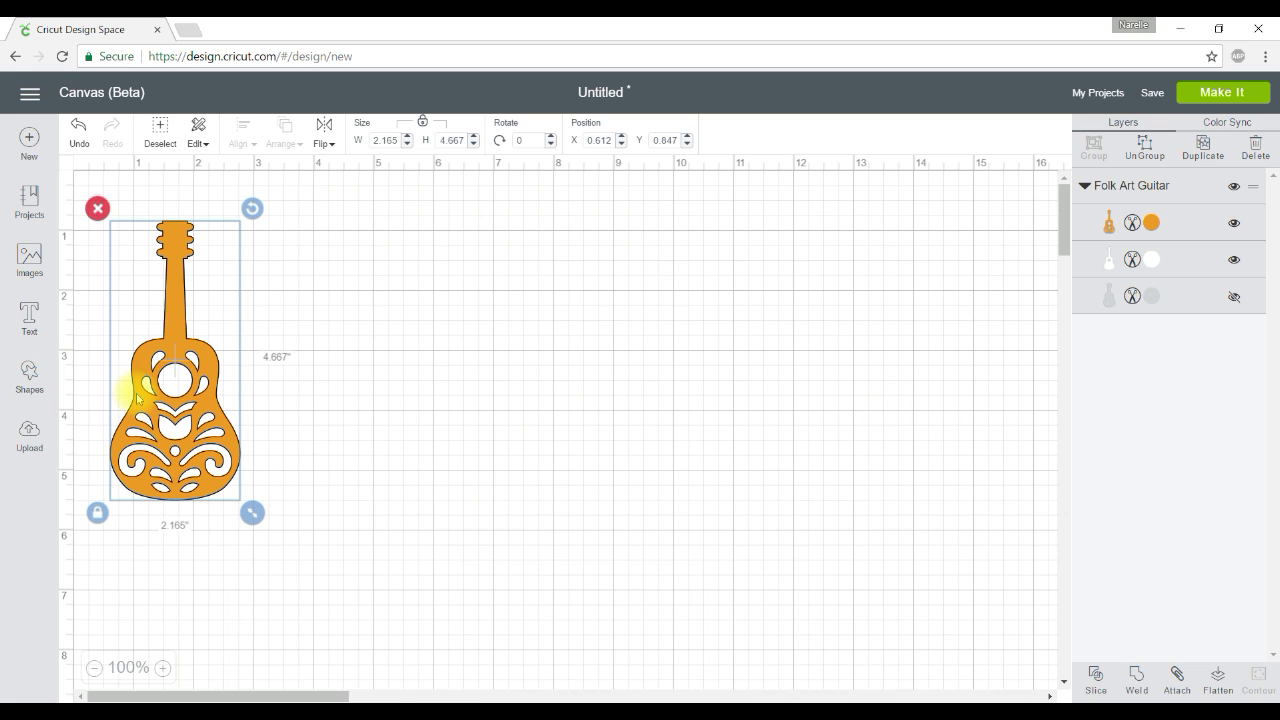
pyautogui.click(1146, 148)
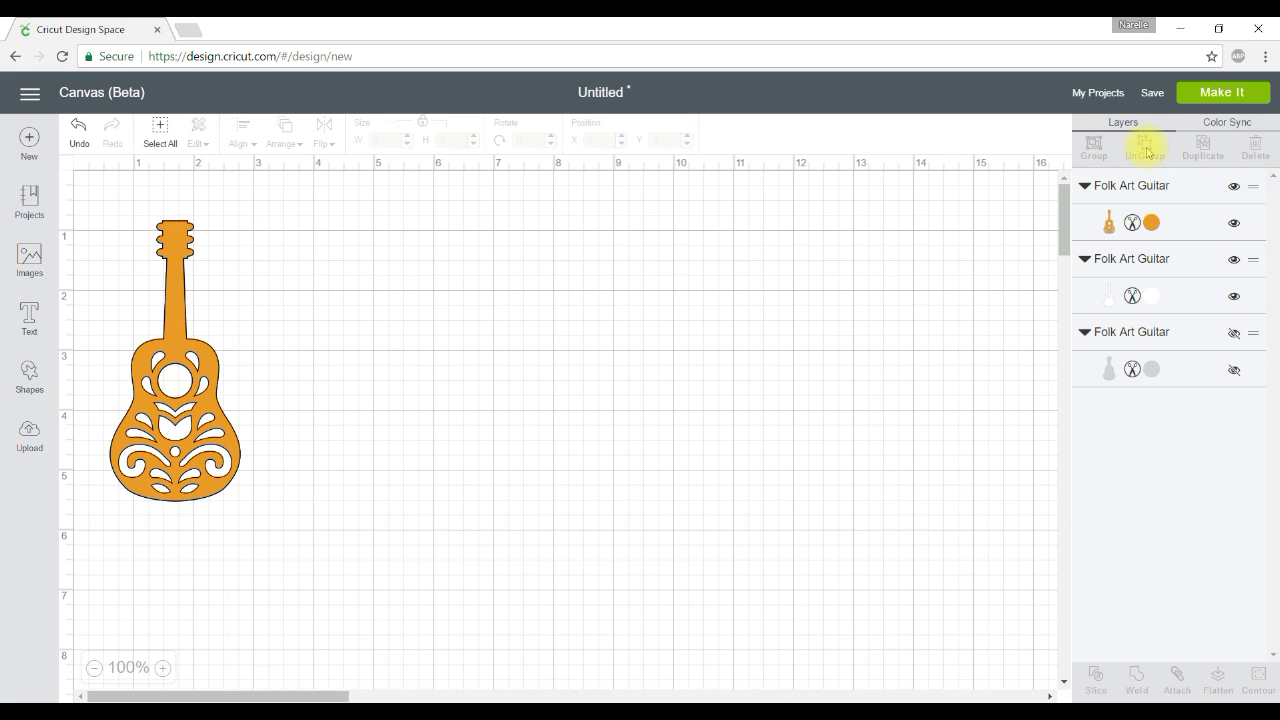
pyautogui.click(190, 350)
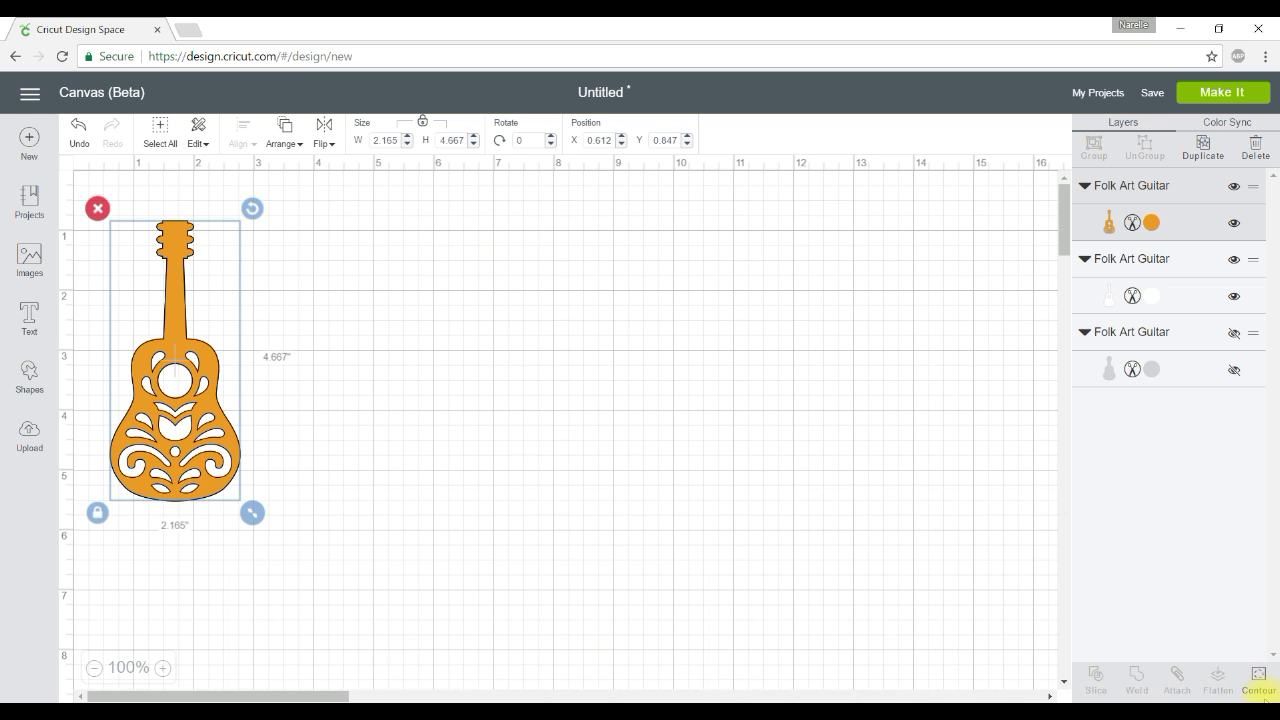
pyautogui.click(1258, 678)
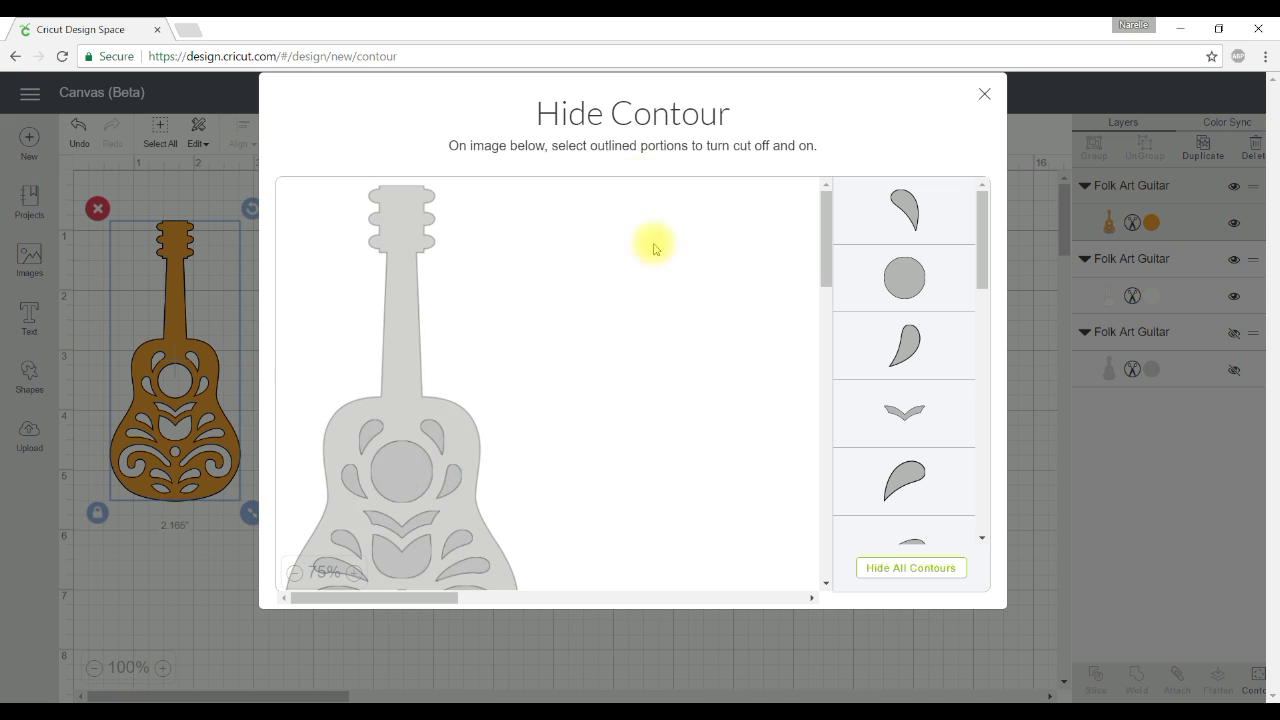
# Zoom the contour preview between 50% and 125% to inspect the guitar's inner cutouts
pyautogui.click(295, 573)
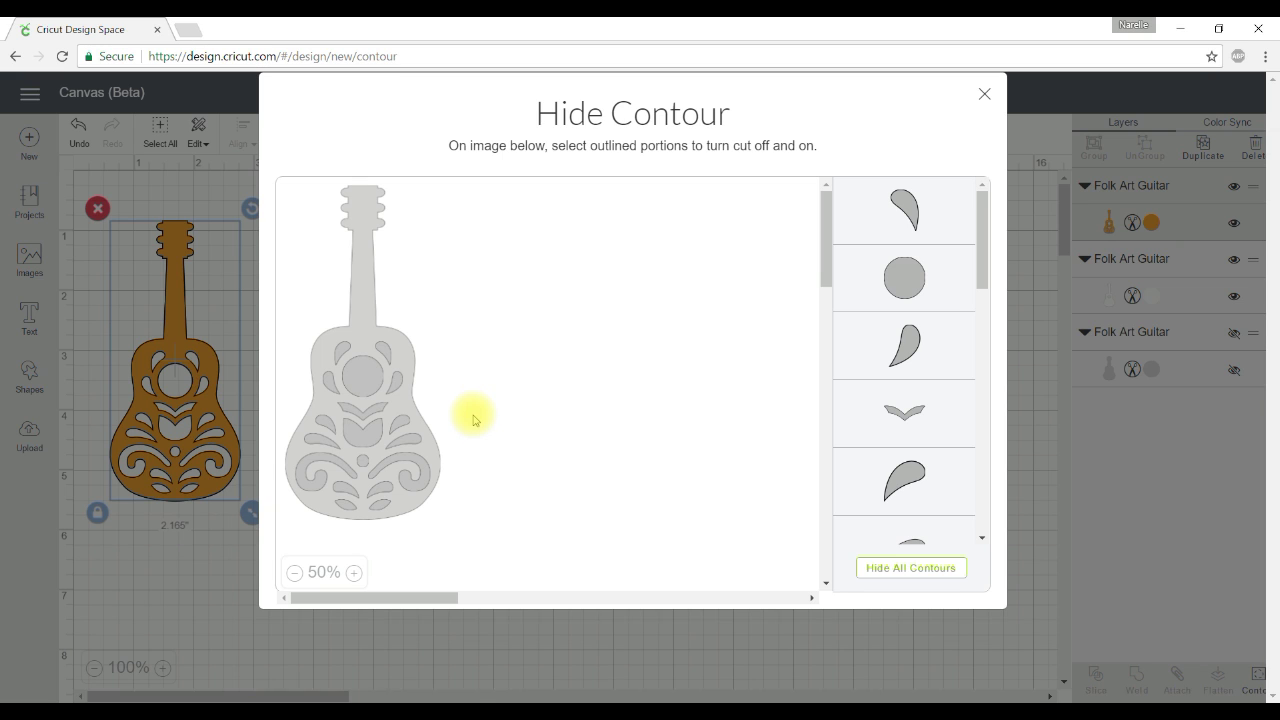
pyautogui.click(355, 574)
pyautogui.click(355, 575)
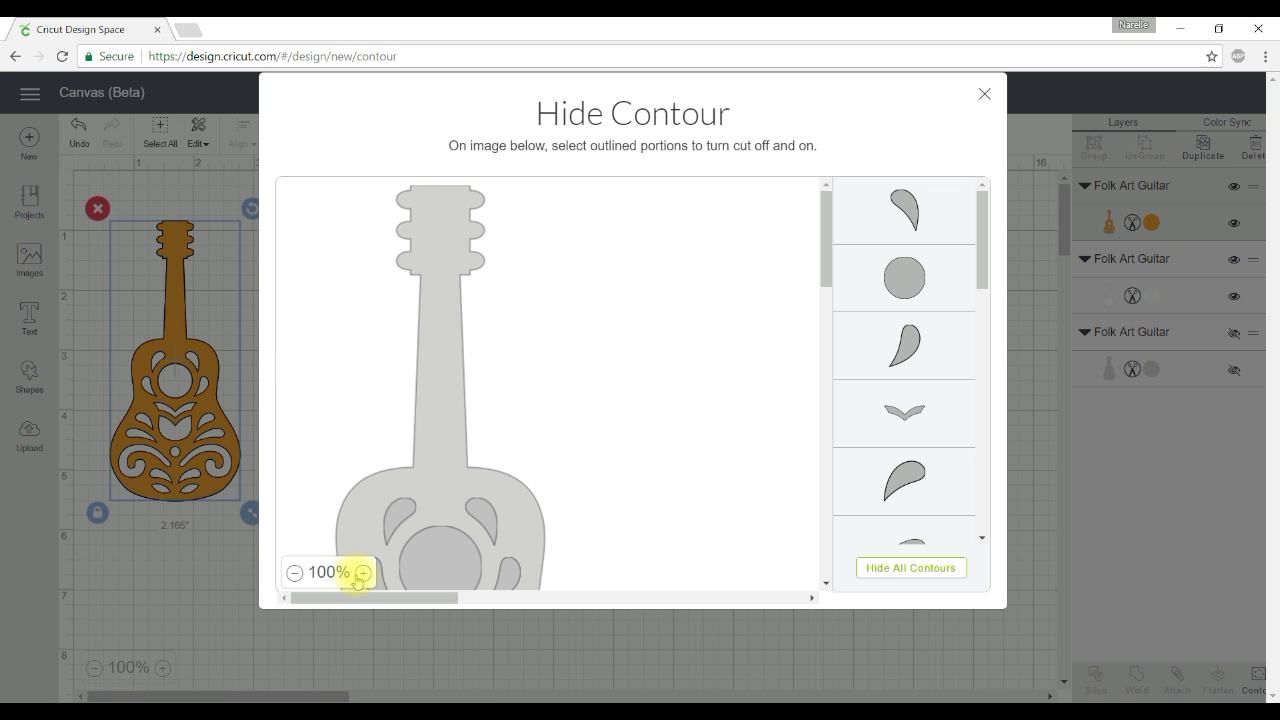
pyautogui.click(362, 573)
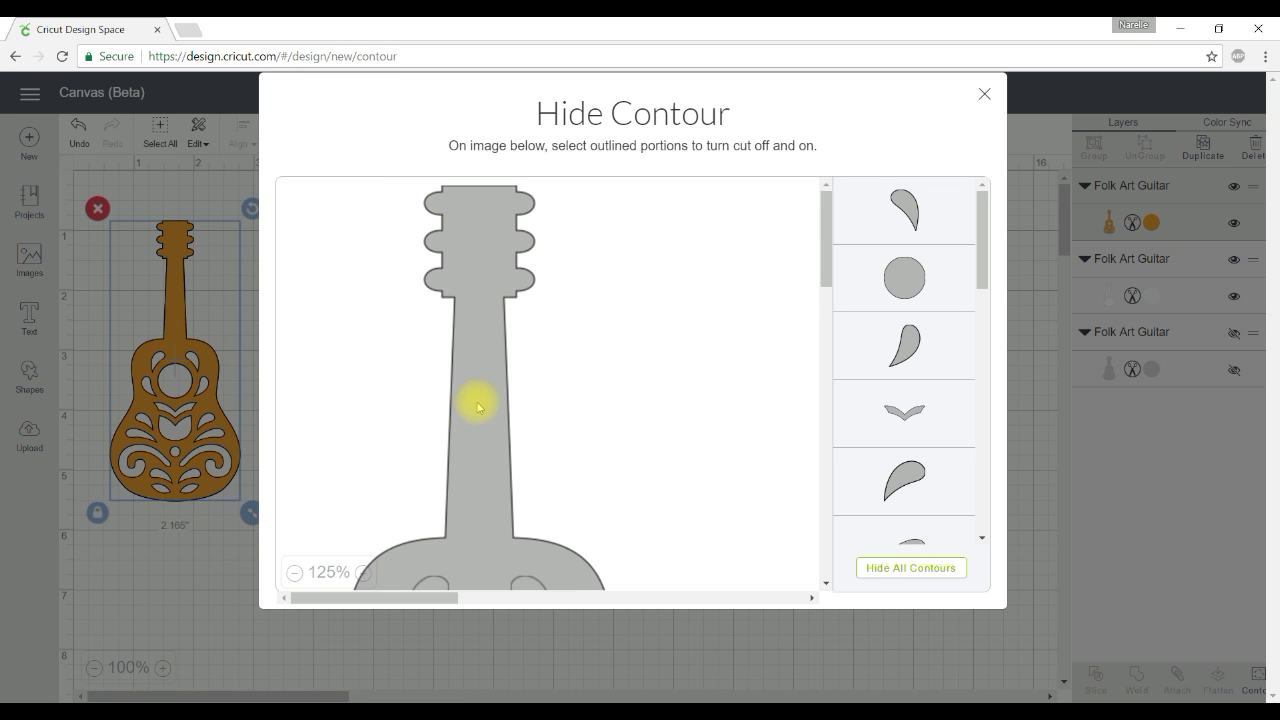
pyautogui.scroll(-2, 478, 424)
pyautogui.scroll(-5, 478, 430)
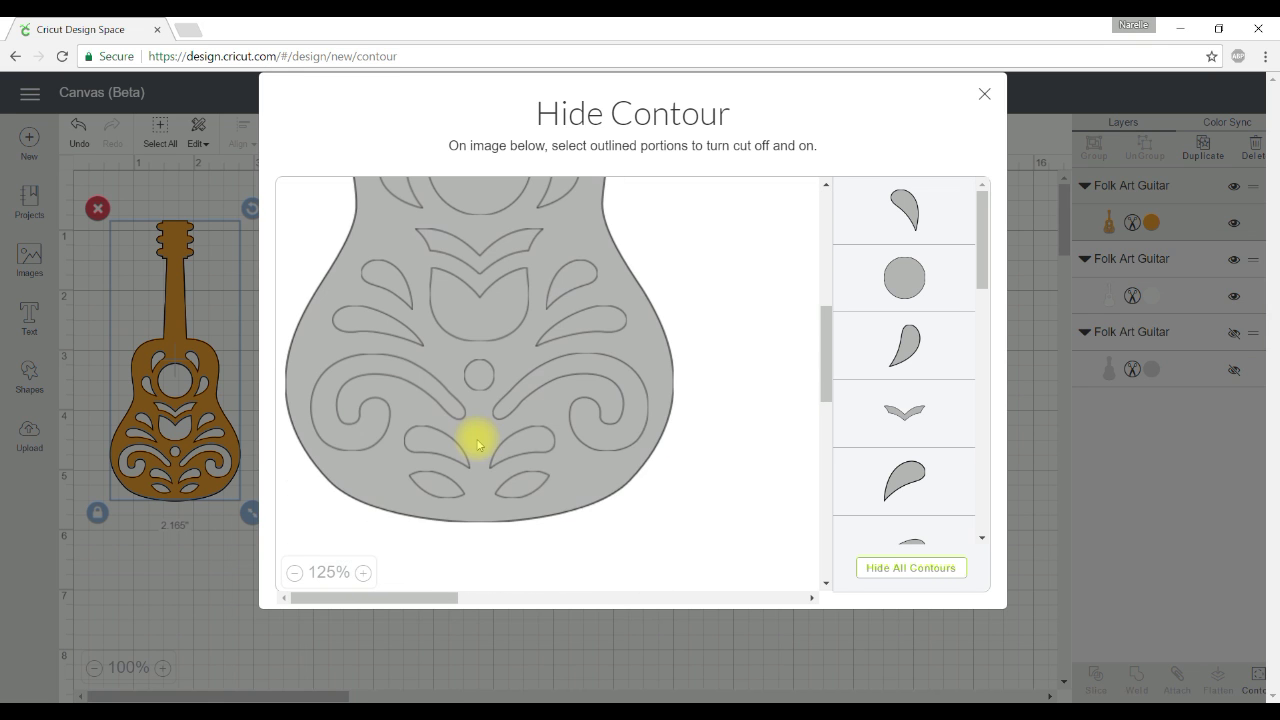
pyautogui.scroll(4, 478, 440)
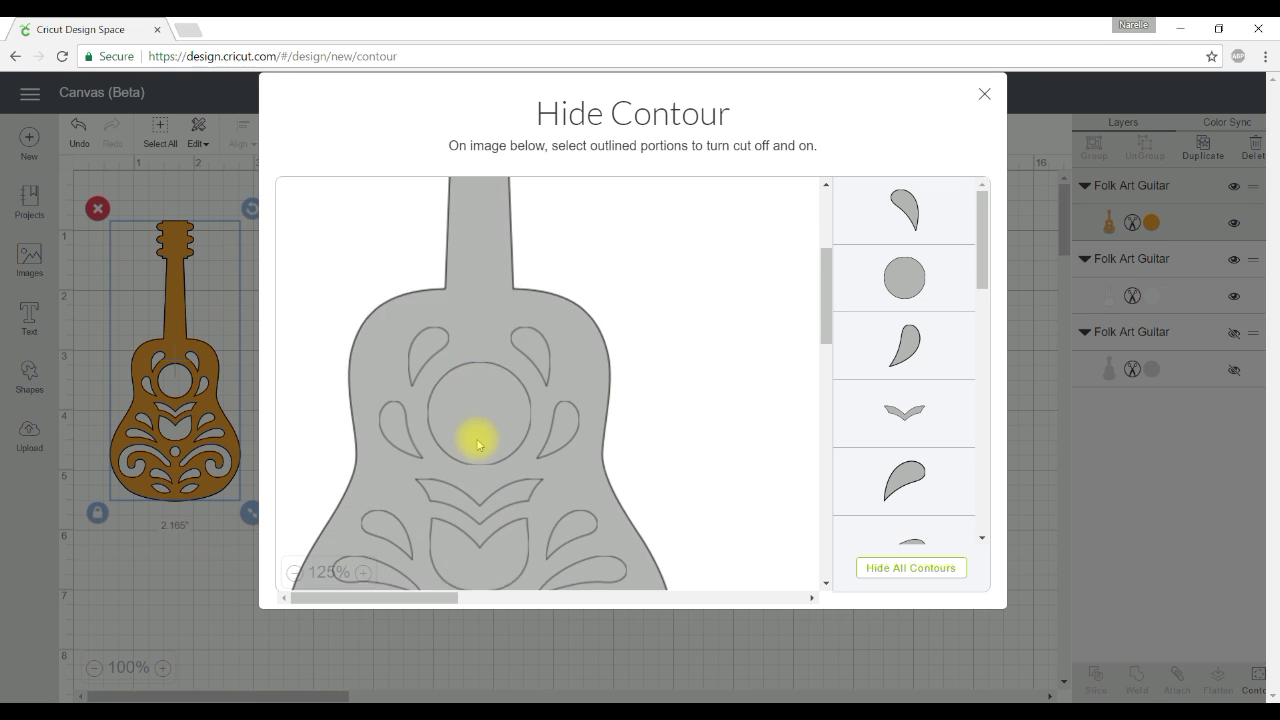
pyautogui.click(295, 574)
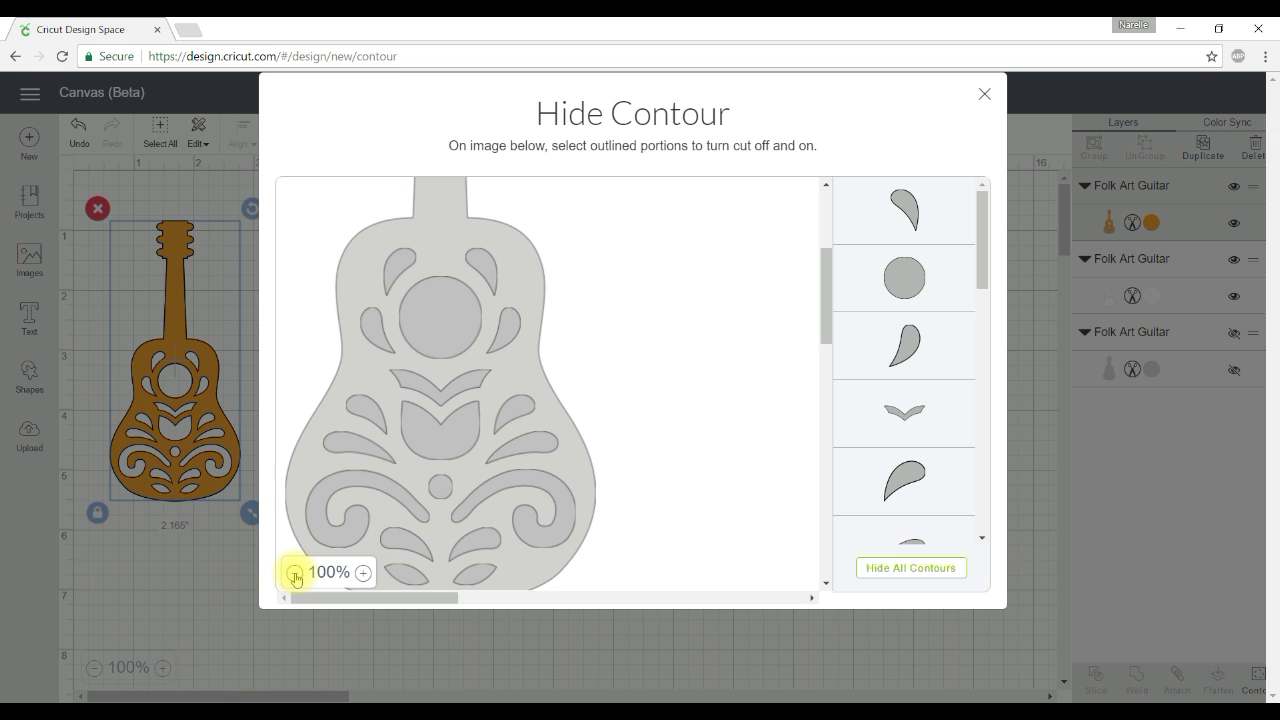
pyautogui.click(295, 574)
pyautogui.click(295, 574)
pyautogui.scroll(4, 491, 422)
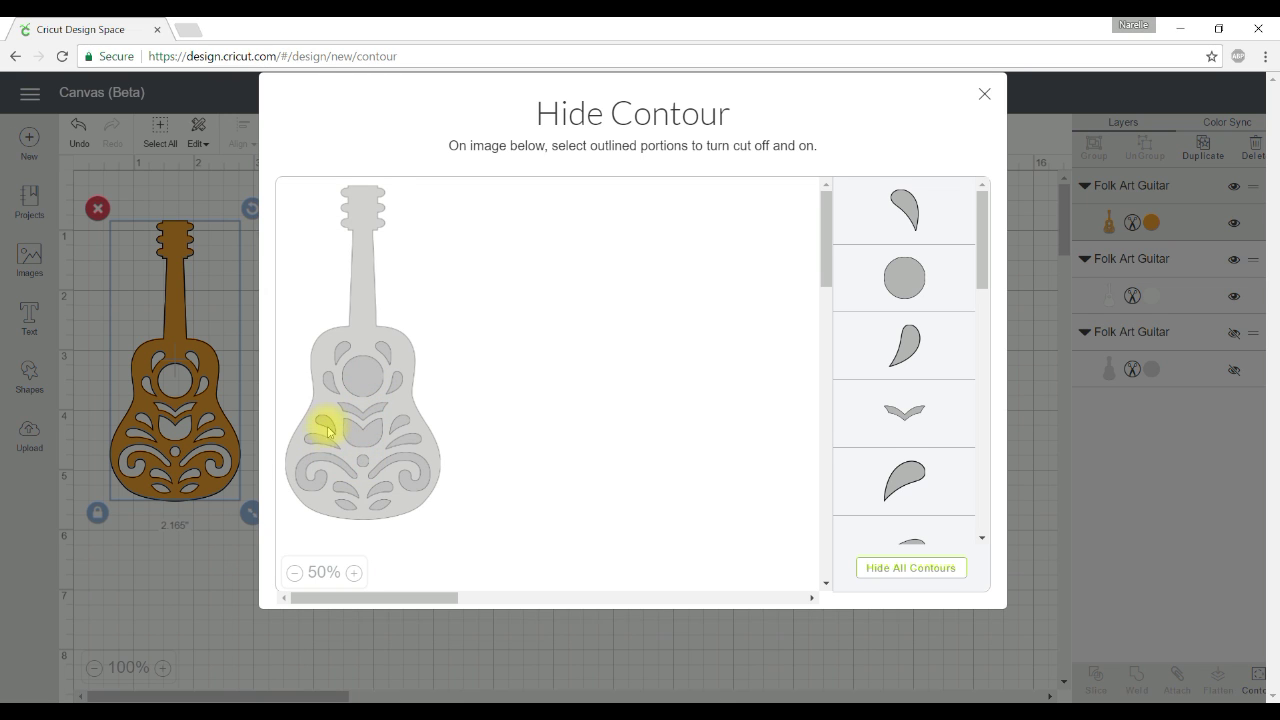
# Toggle the right, left and lower-left leaf cutouts in the guitar preview
pyautogui.click(401, 426)
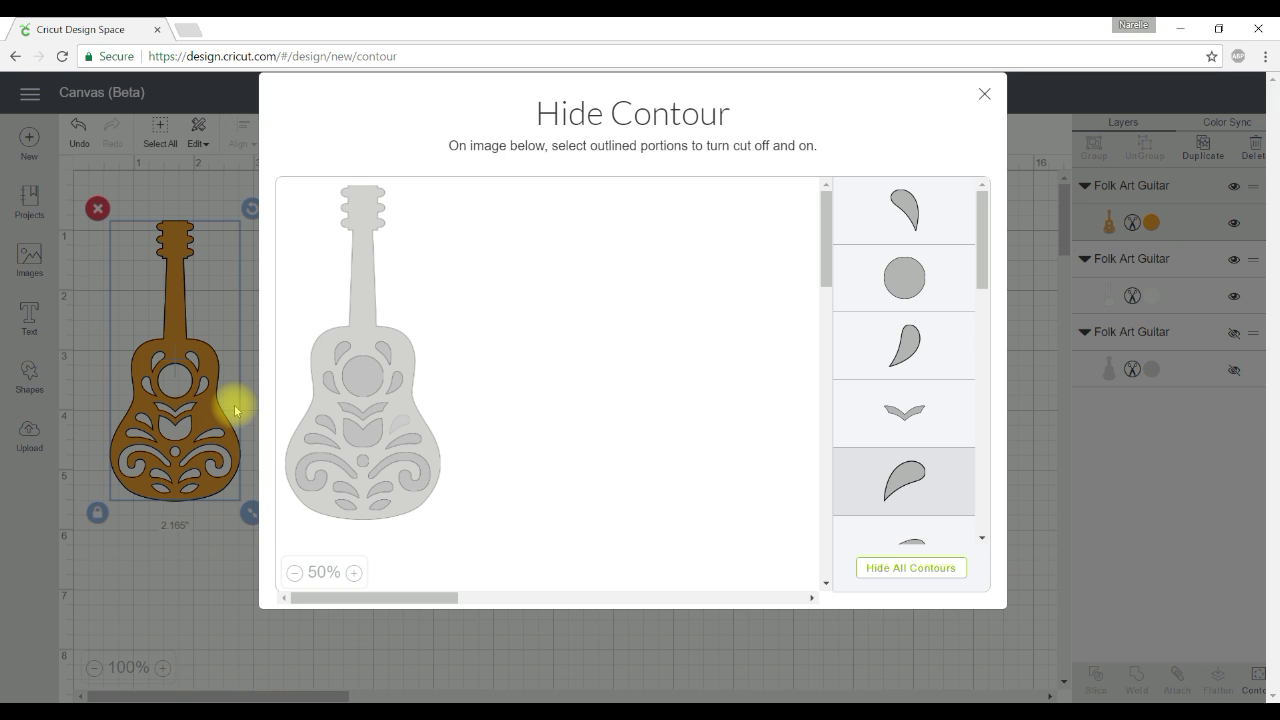
pyautogui.click(329, 425)
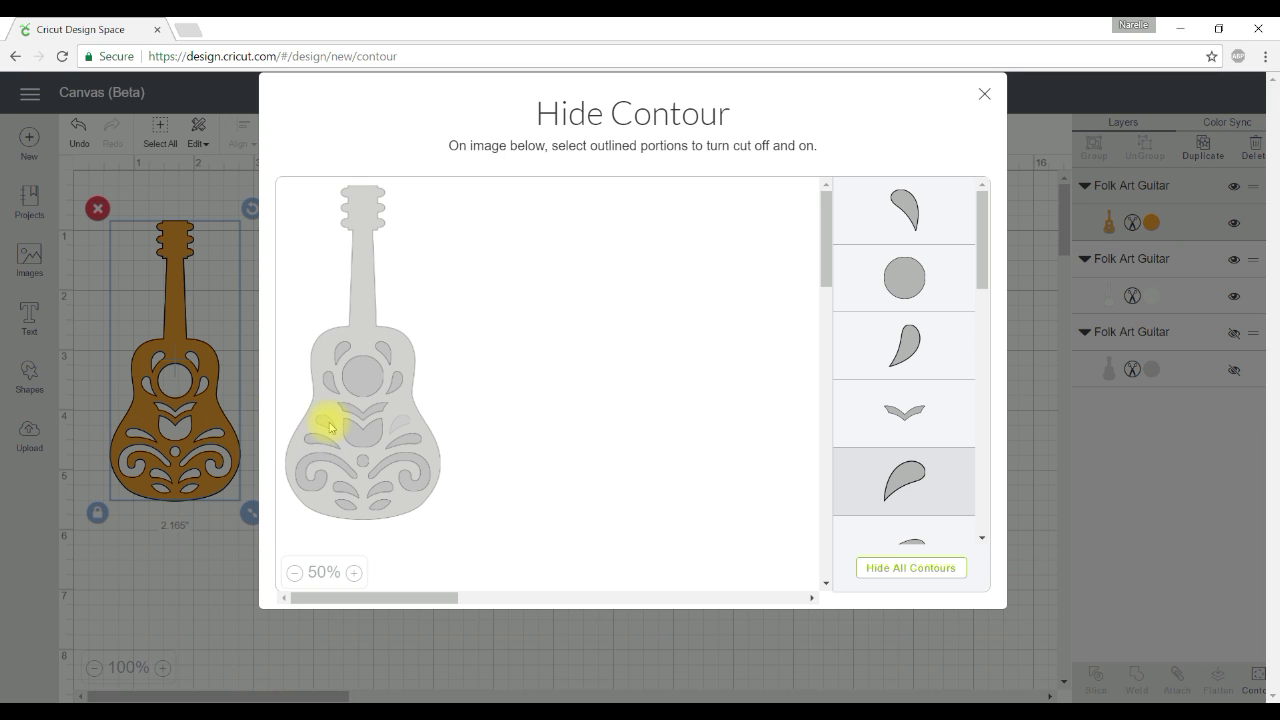
pyautogui.click(321, 440)
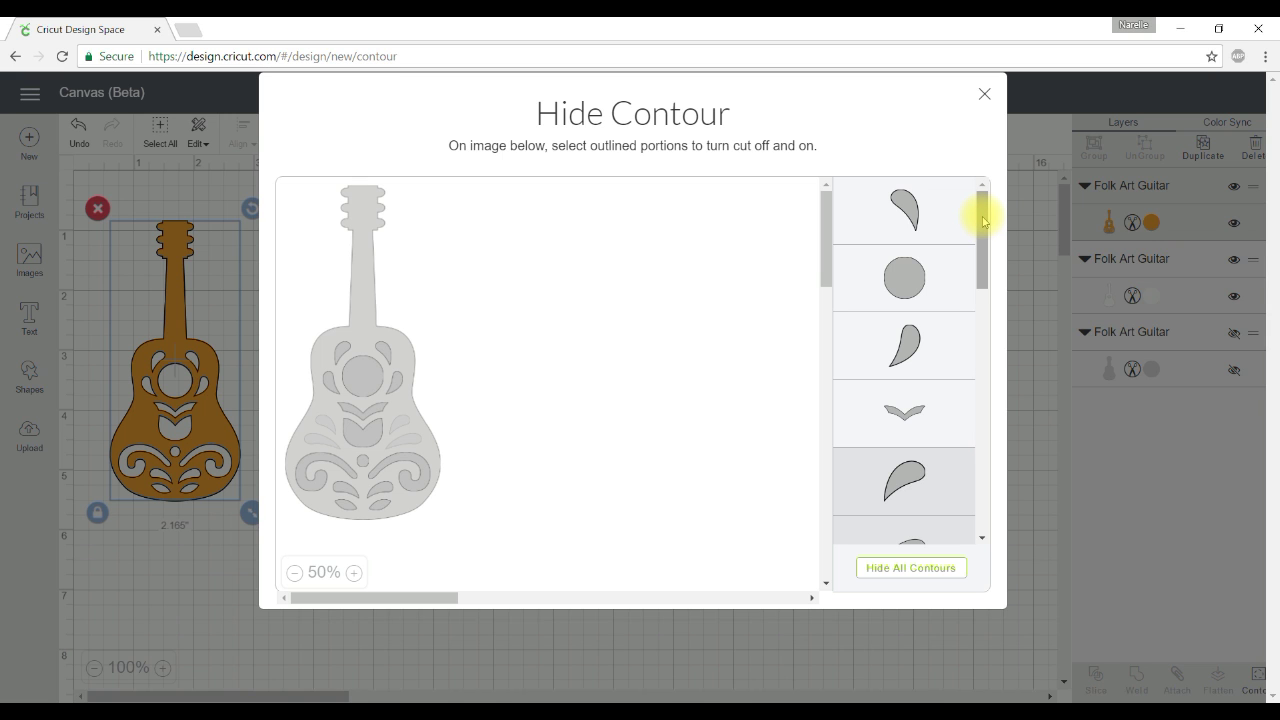
pyautogui.moveTo(983, 222); pyautogui.dragTo(986, 337)
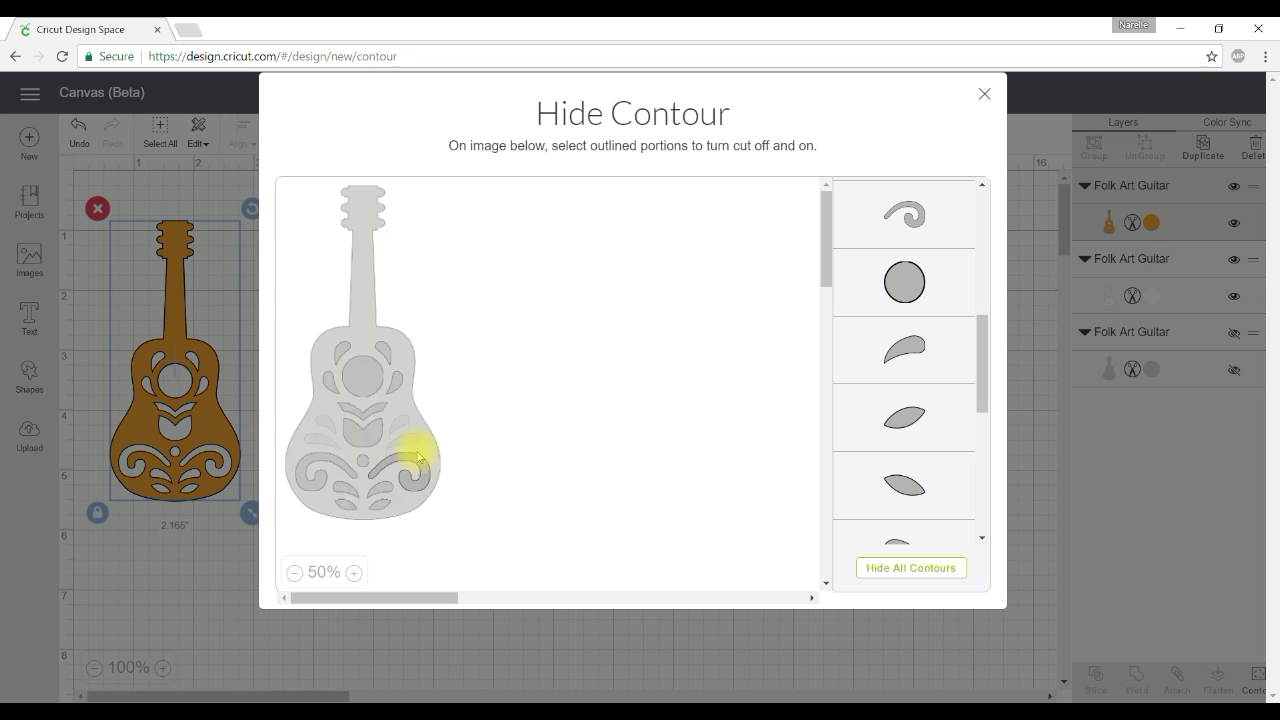
# Hide two swirl cutouts from the contour list, then hide all inner contours at once
pyautogui.click(918, 213)
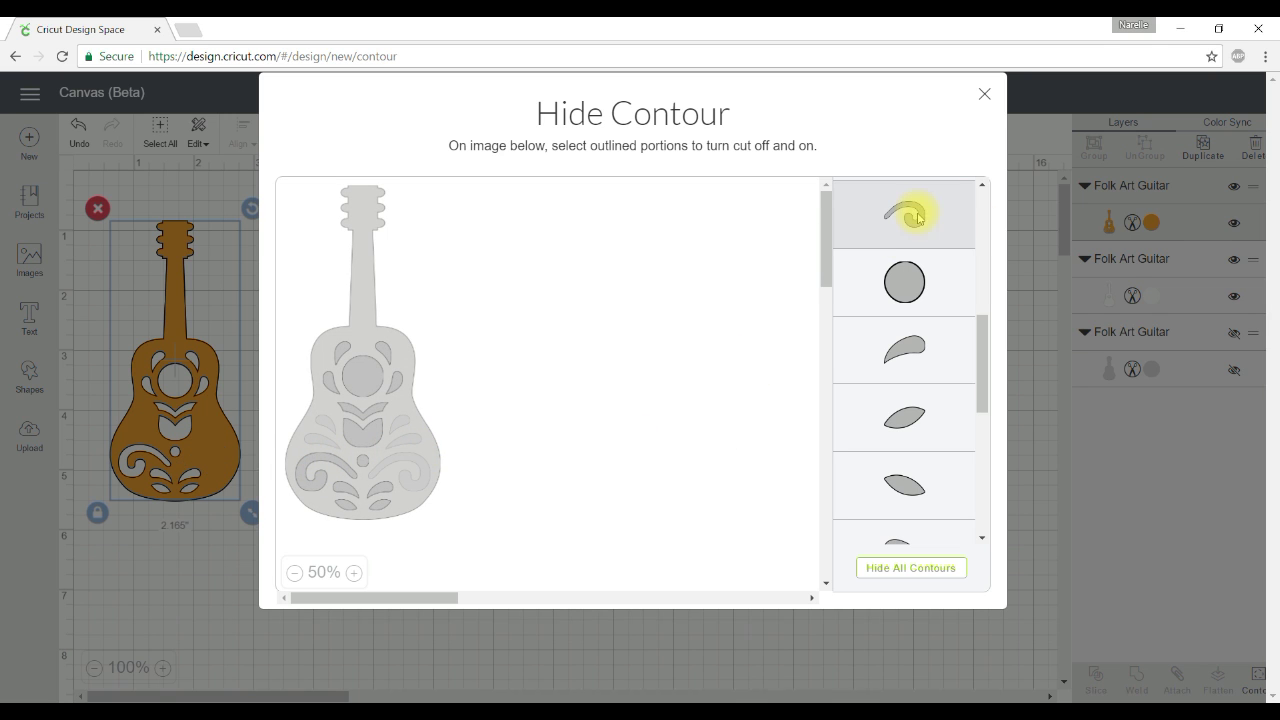
pyautogui.moveTo(982, 342); pyautogui.dragTo(980, 380)
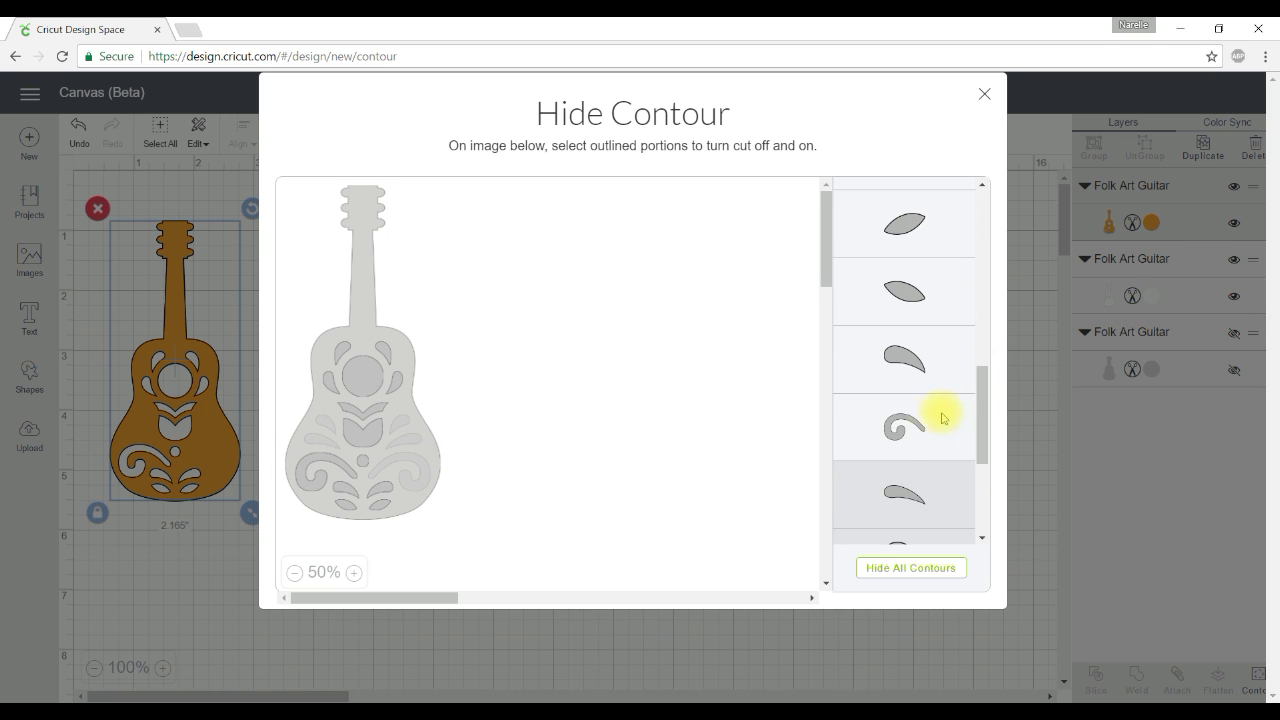
pyautogui.click(897, 428)
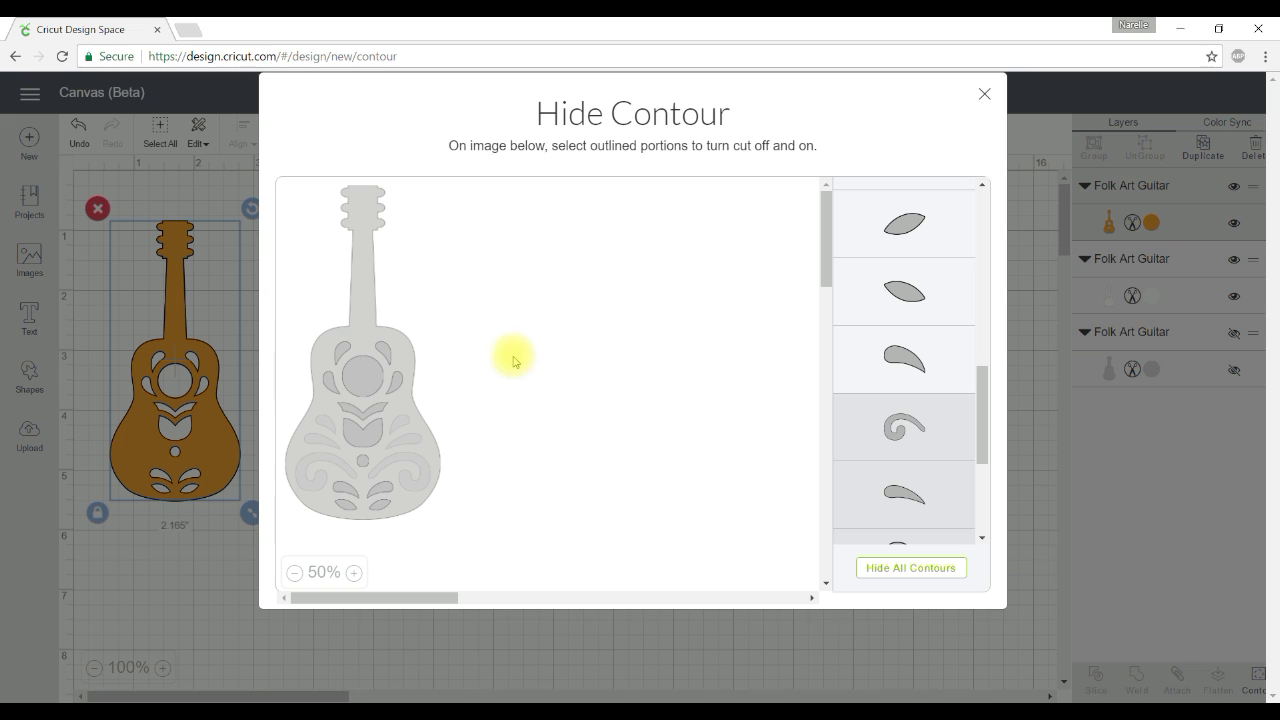
pyautogui.click(911, 568)
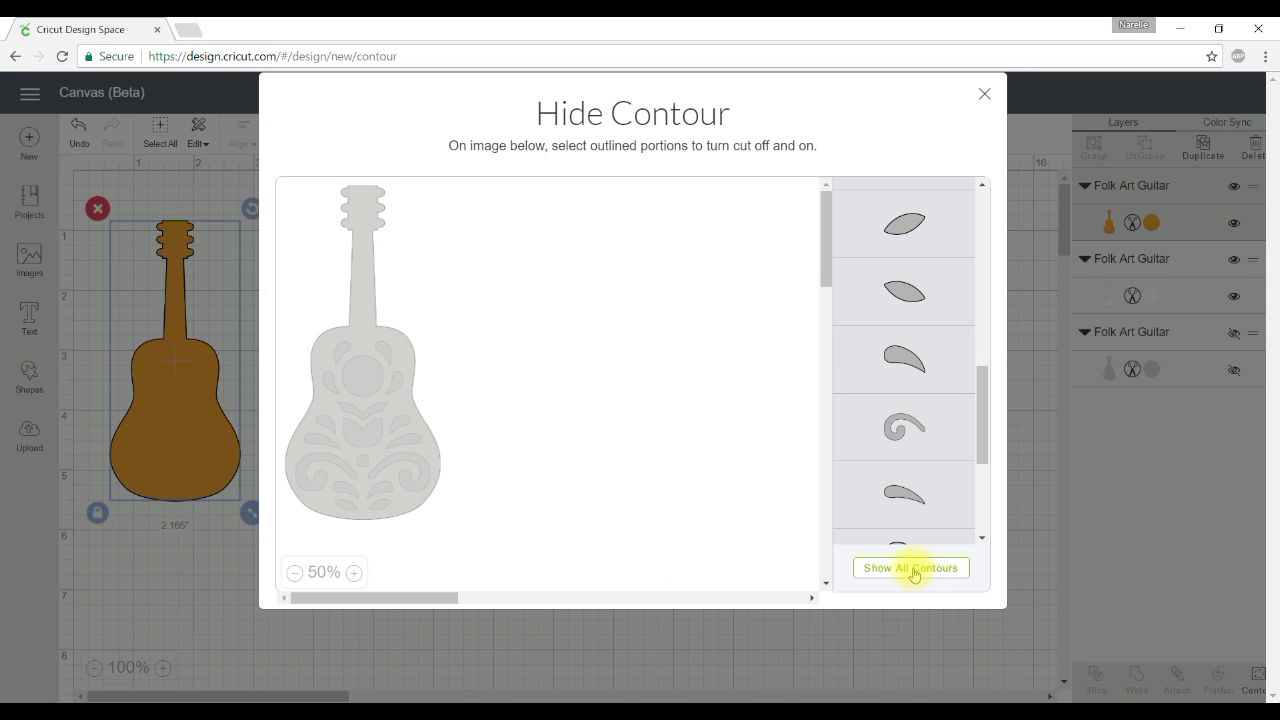
# Restore the round sound hole and the tulip cutout below it, then close the contour window
pyautogui.click(363, 370)
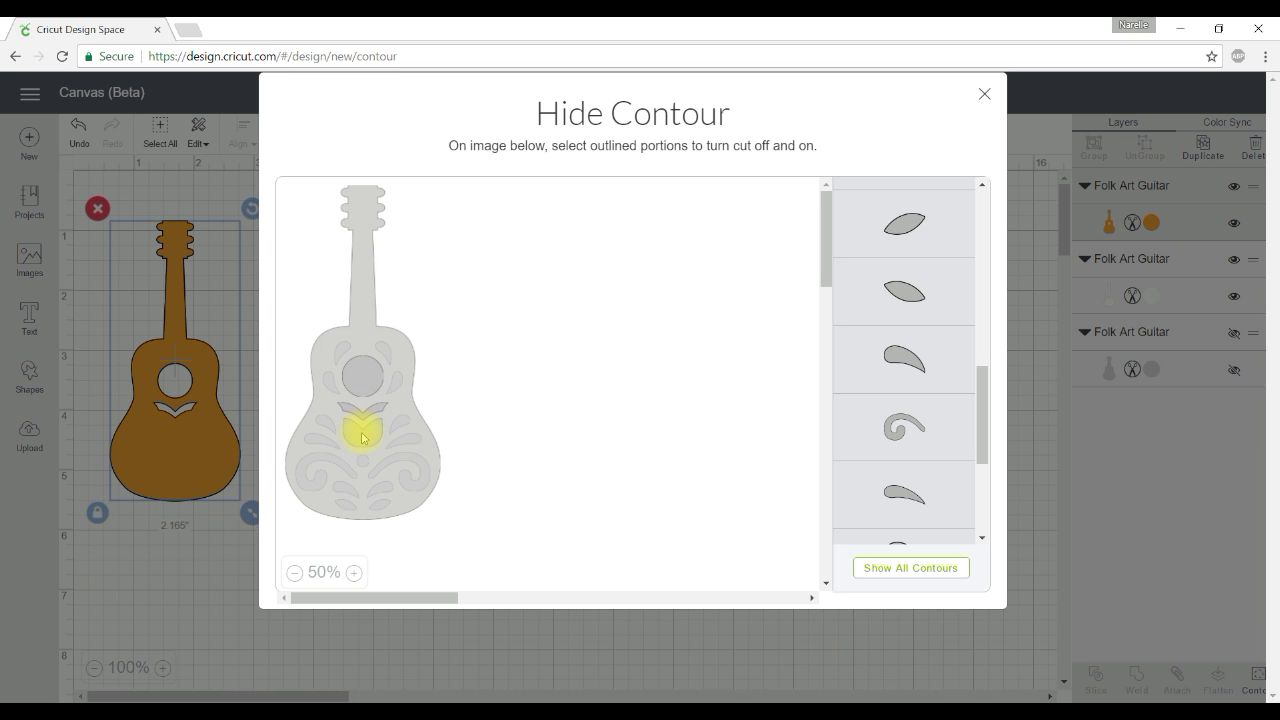
pyautogui.click(363, 437)
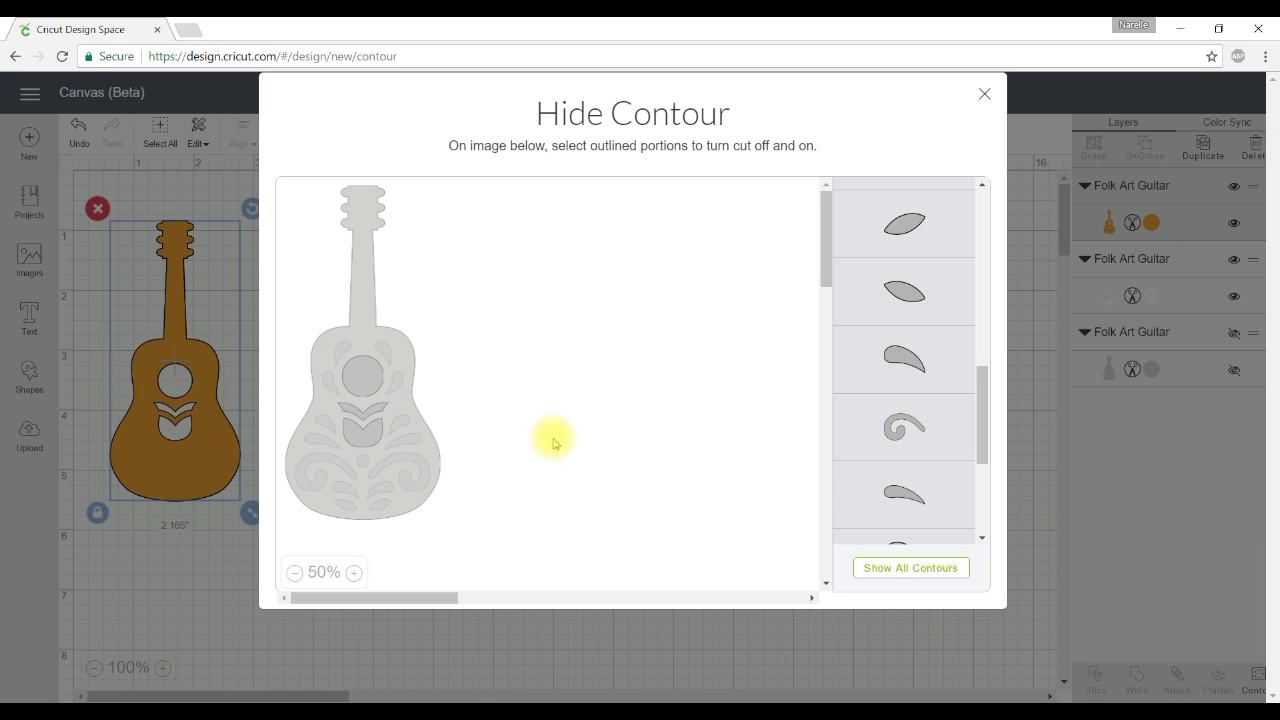
pyautogui.press('XF86AudioLowerVolume')
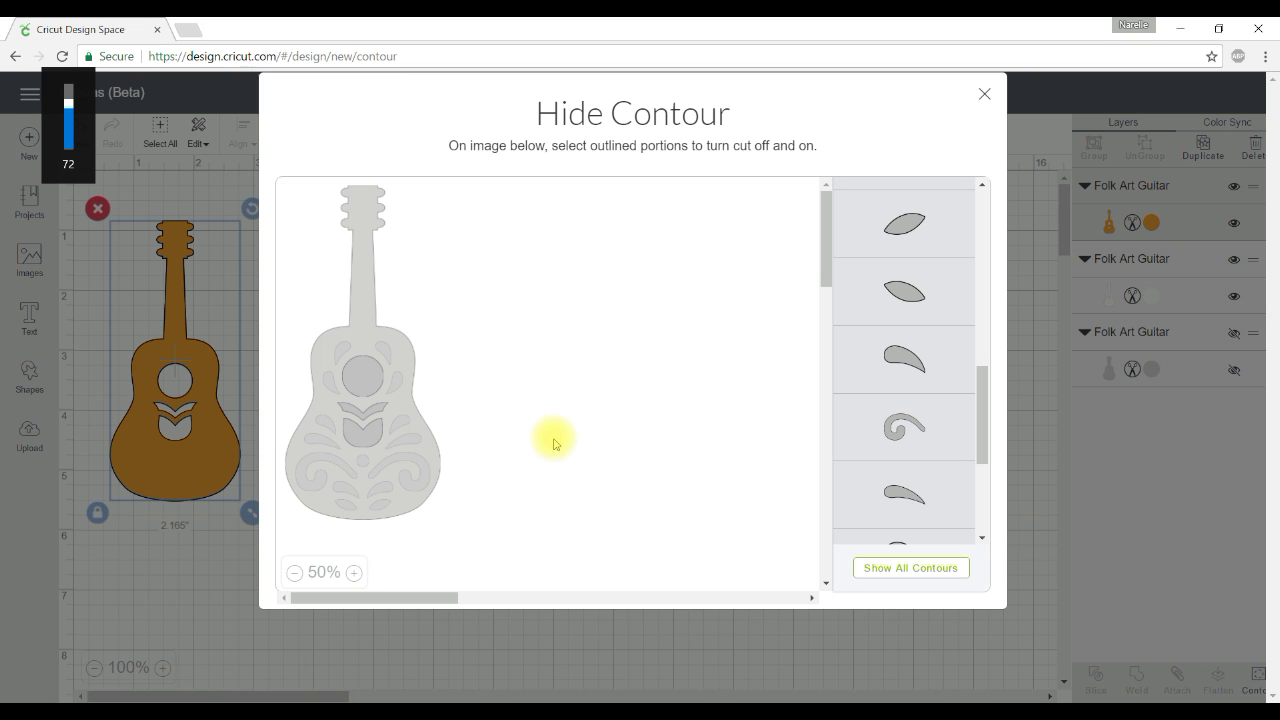
pyautogui.click(127, 566)
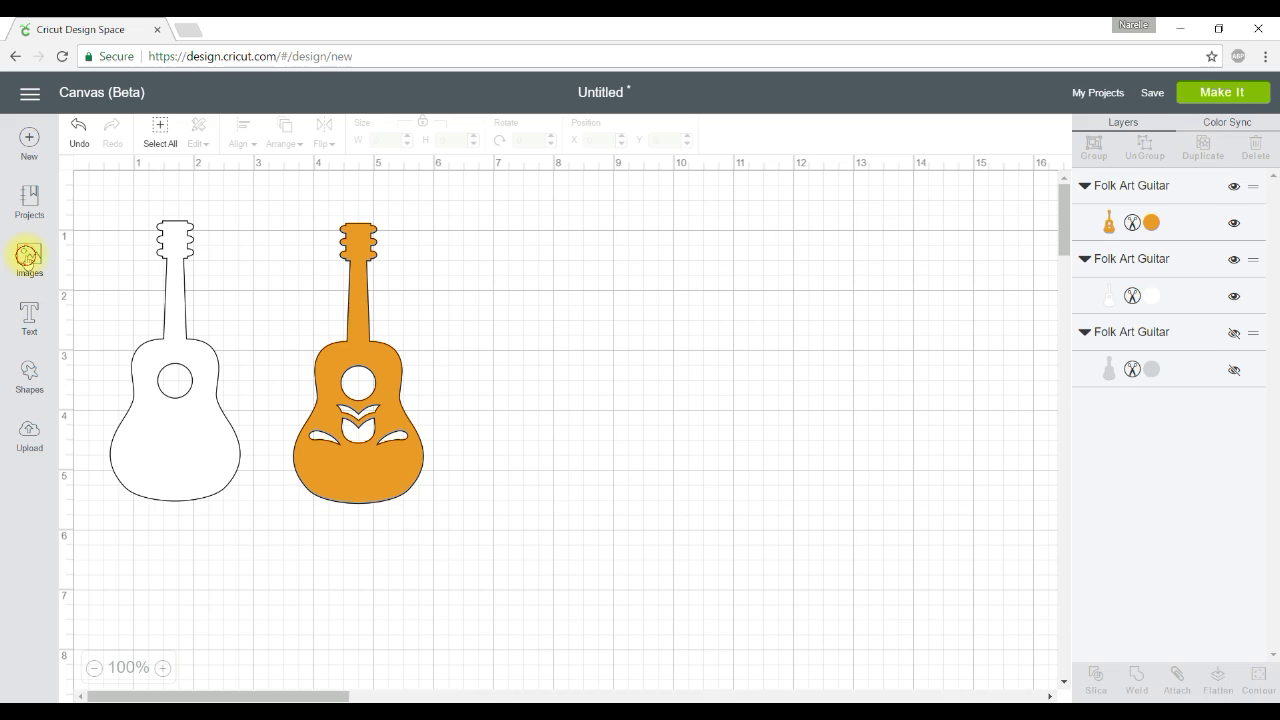
# Return to the Images panel to browse the Folk Art Festival cartridge
pyautogui.click(27, 256)
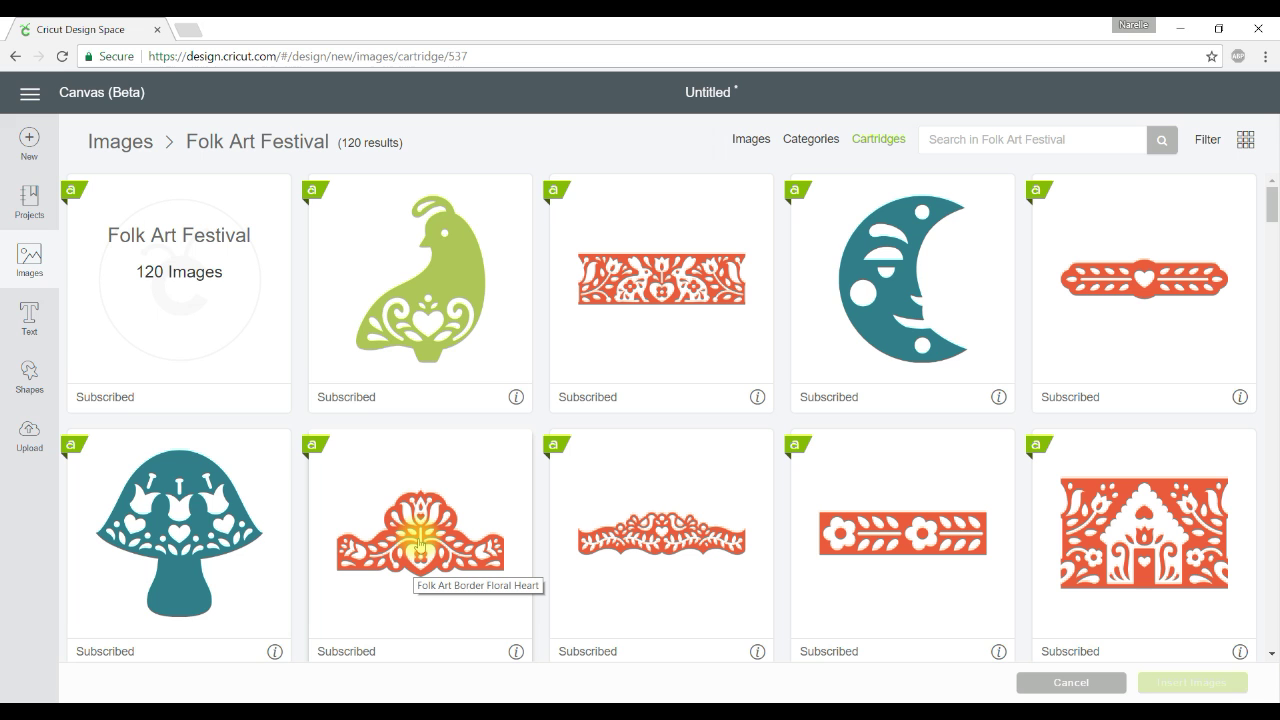
# Scroll through the Folk Art Festival's 120 images, then go back to the full image library
pyautogui.scroll(-3, 529, 317)
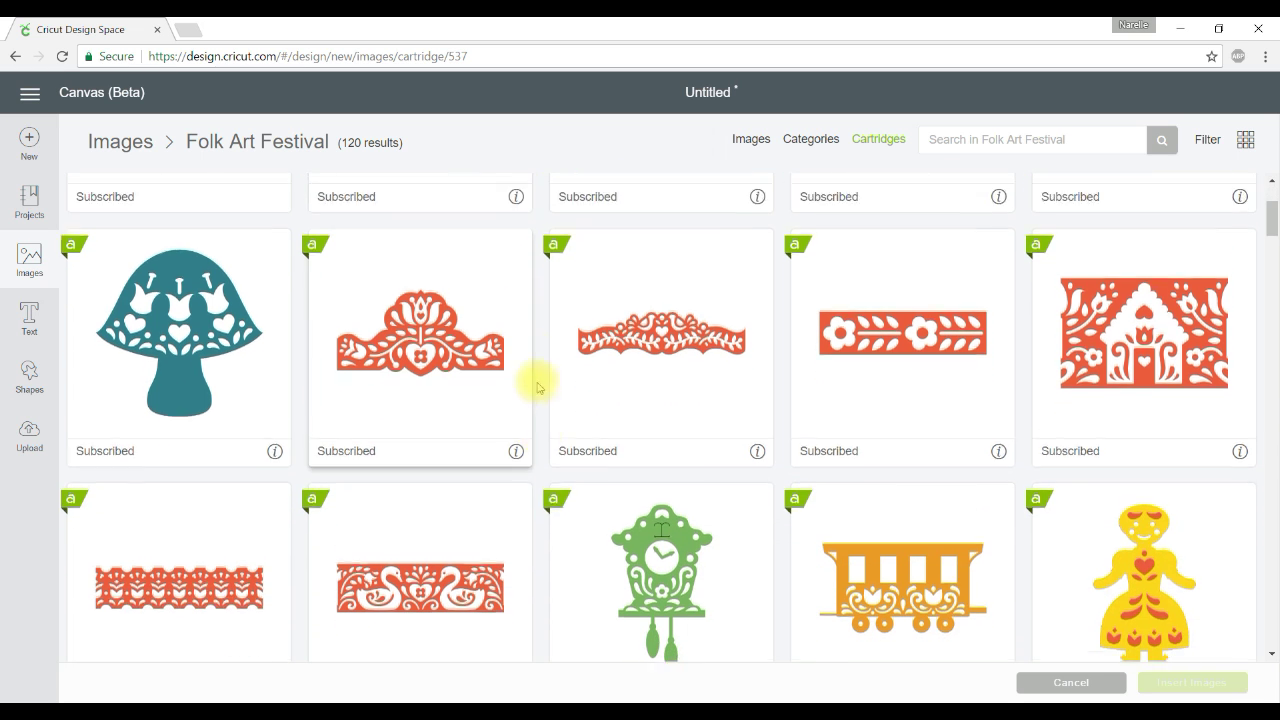
pyautogui.scroll(-1, 545, 508)
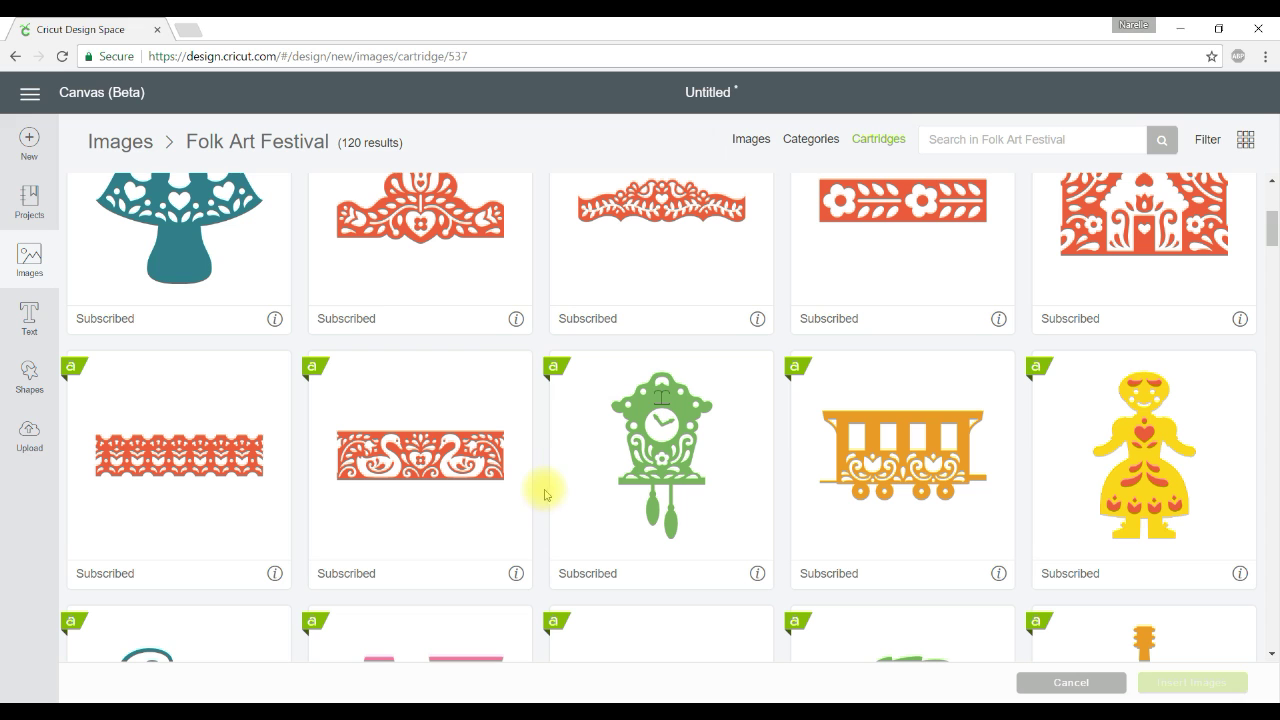
pyautogui.scroll(4, 545, 478)
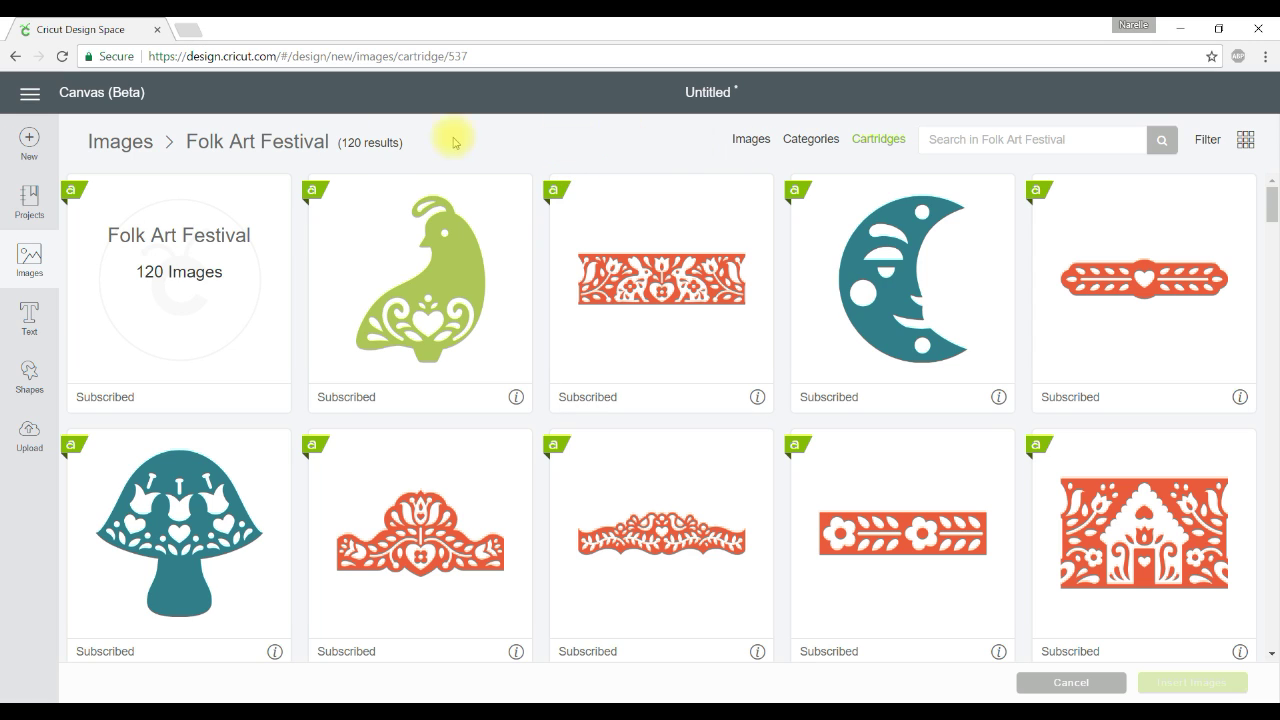
pyautogui.click(749, 145)
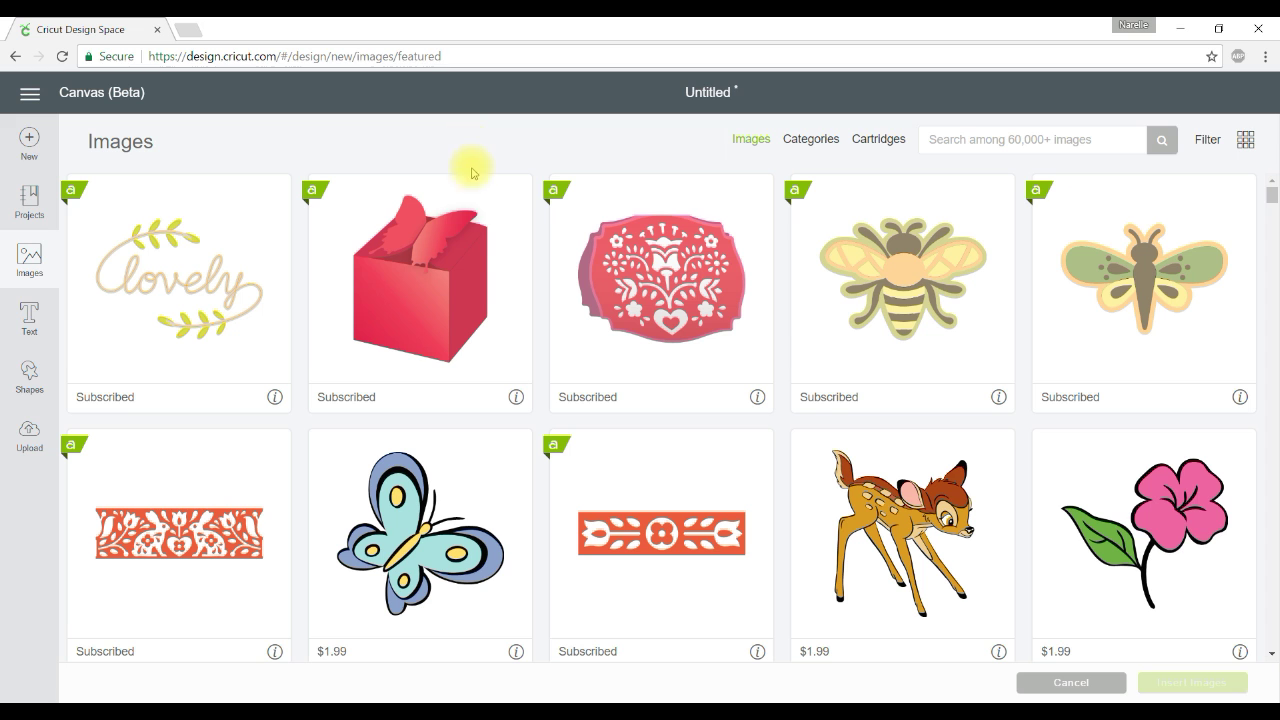
# Scroll through the featured images, such as the deer, hibiscus flower and gift box
pyautogui.scroll(-5, 528, 260)
pyautogui.scroll(3, 530, 330)
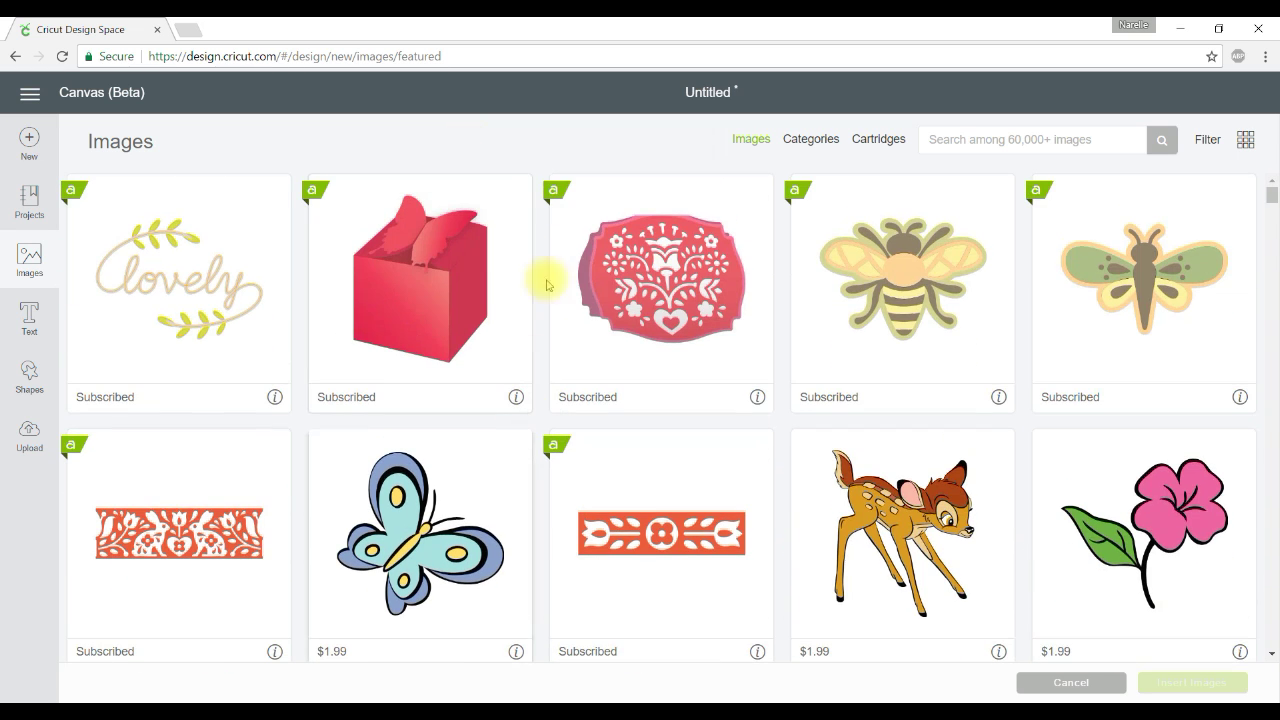